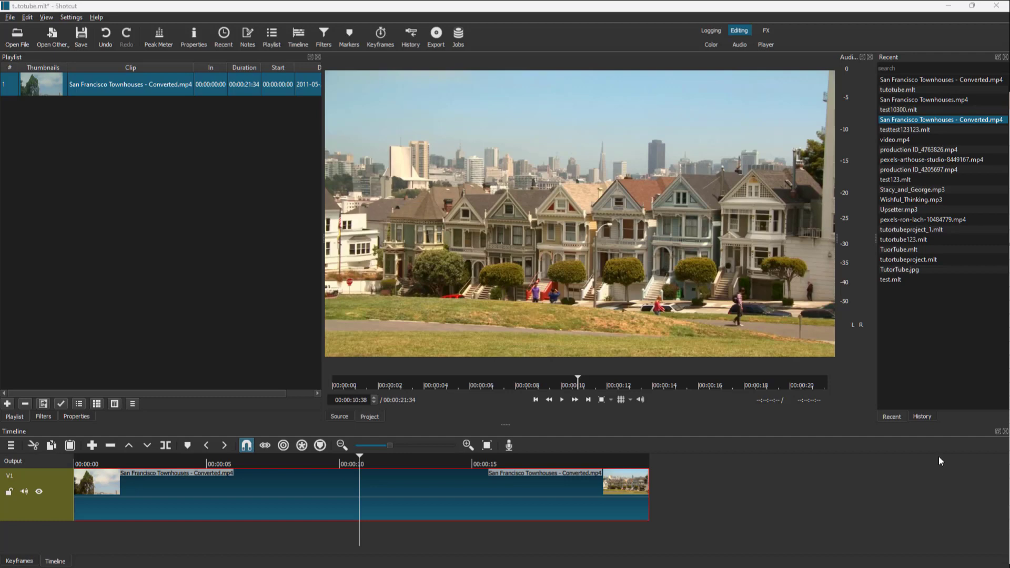
Move the playhead on the timeline ruler to 00:00:11:01 to show the townhouses frame.
left_click(404, 460)
left_click(366, 461)
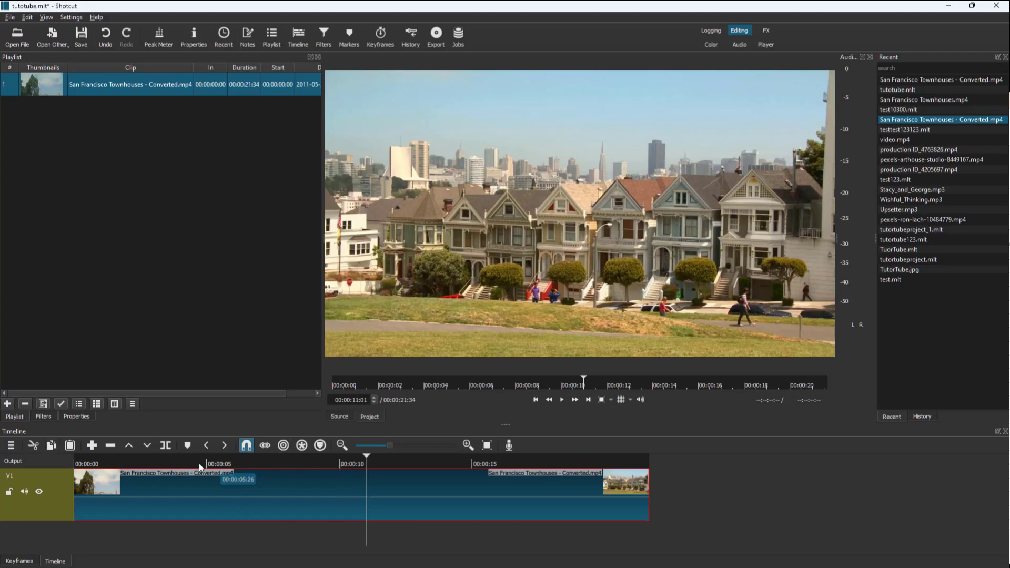
Show the townhouses clip's Filters panel and bring up the favourite filters to add.
left_click(43, 416)
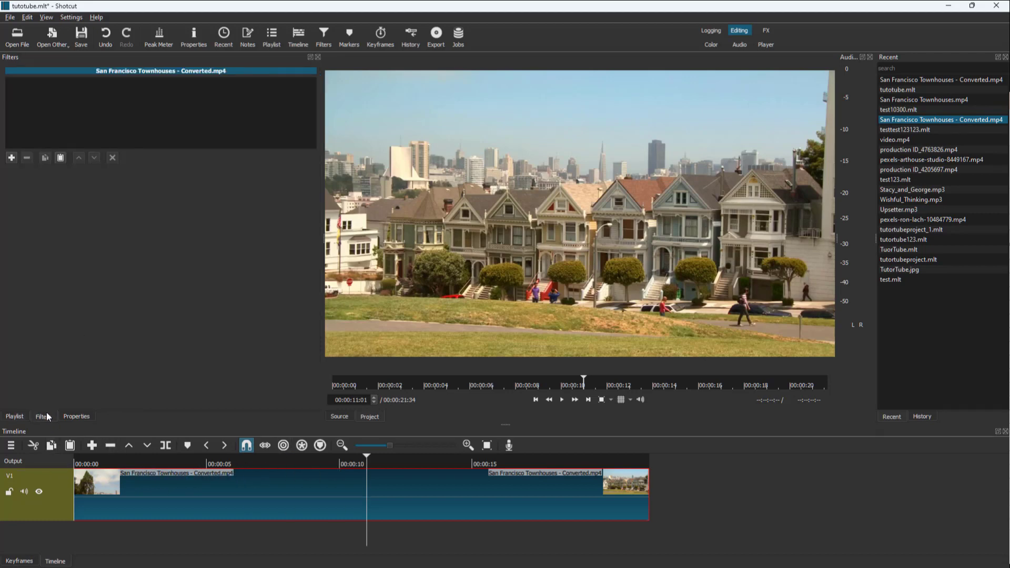
left_click(46, 17)
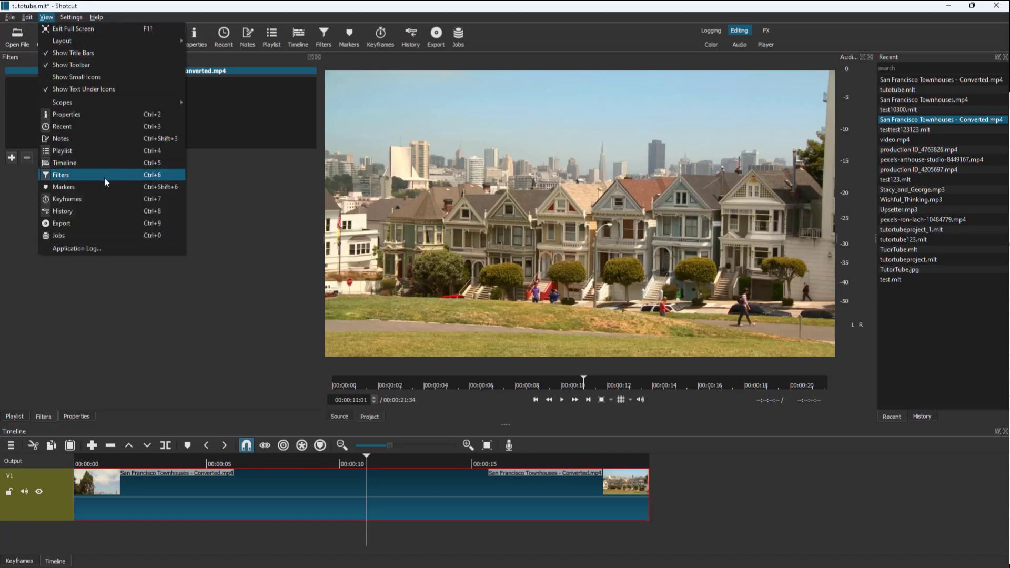
left_click(196, 162)
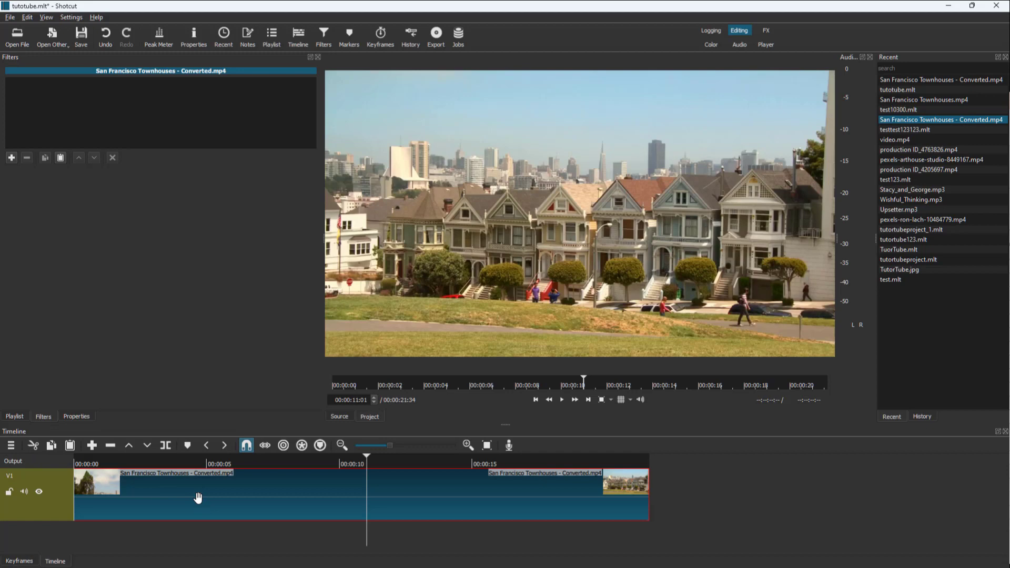
left_click(10, 159)
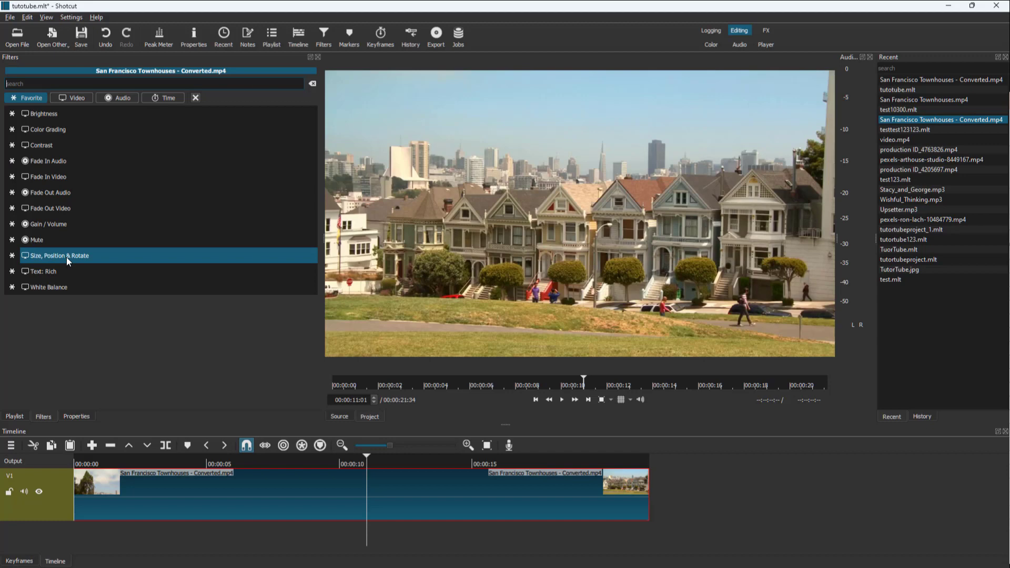
Limit the filter chooser to Video filters and search for 'size'.
left_click(81, 100)
scroll(102, 203, "down", 20)
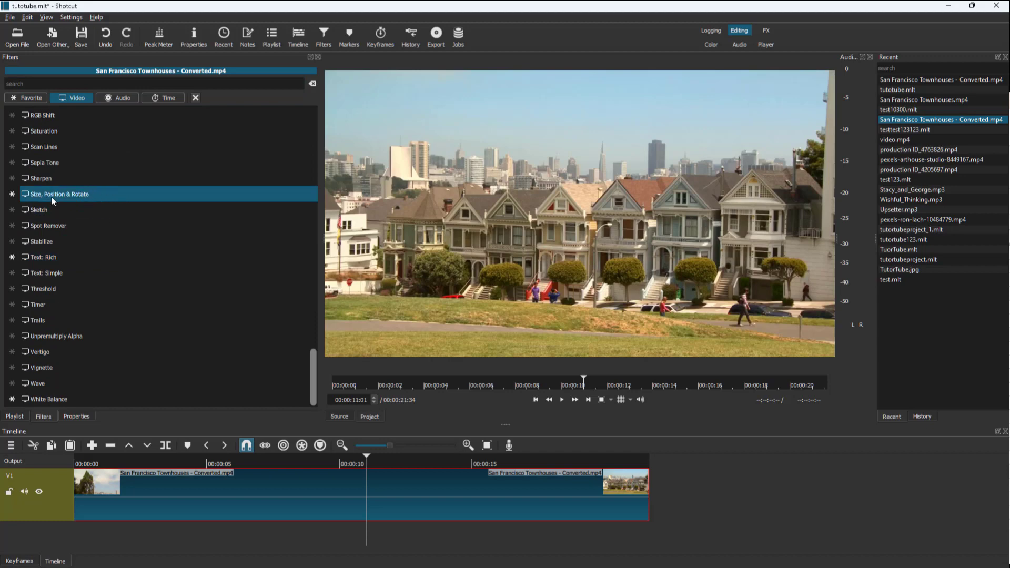
scroll(84, 158, "up", 1)
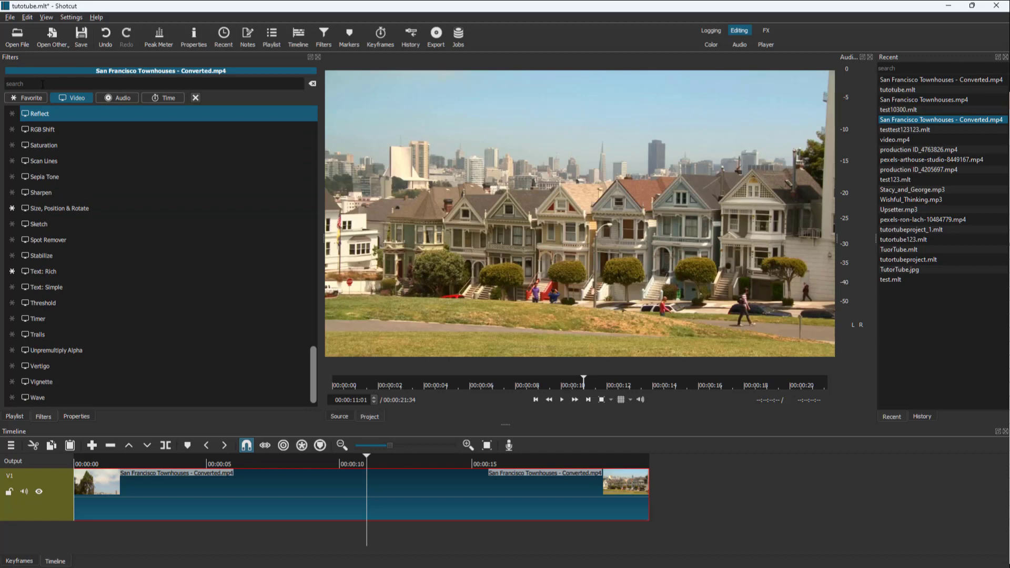
scroll(102, 246, "up", 20)
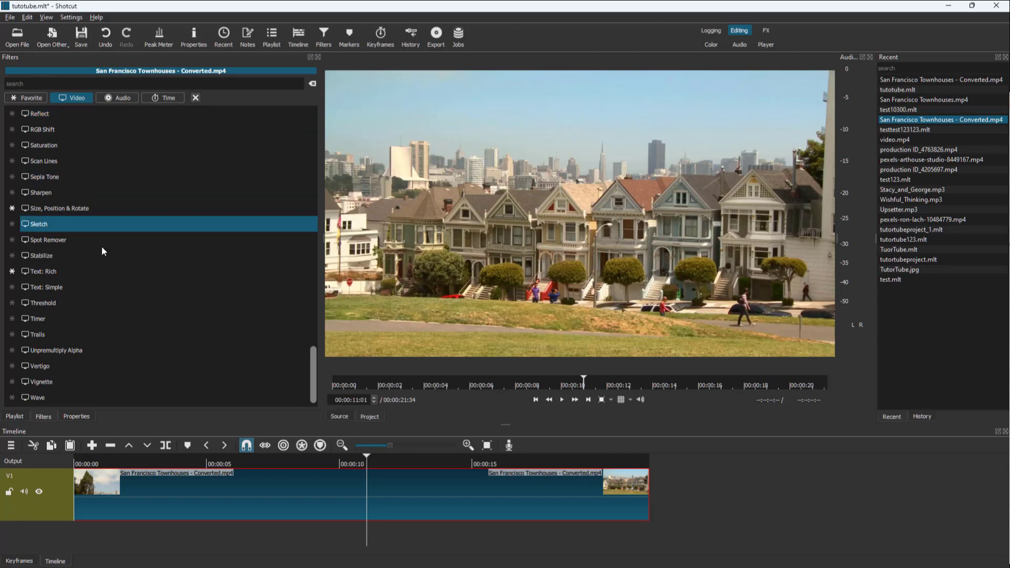
left_click(48, 85)
type("size")
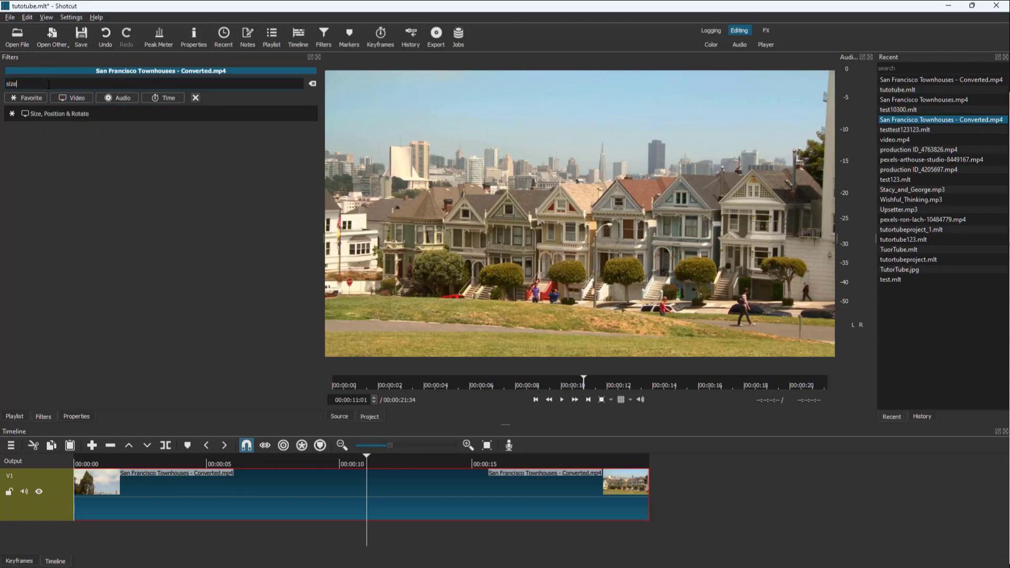
Add Size, Position & Rotate, then shrink, move and rotate the frame 4.6 degrees.
left_click(68, 114)
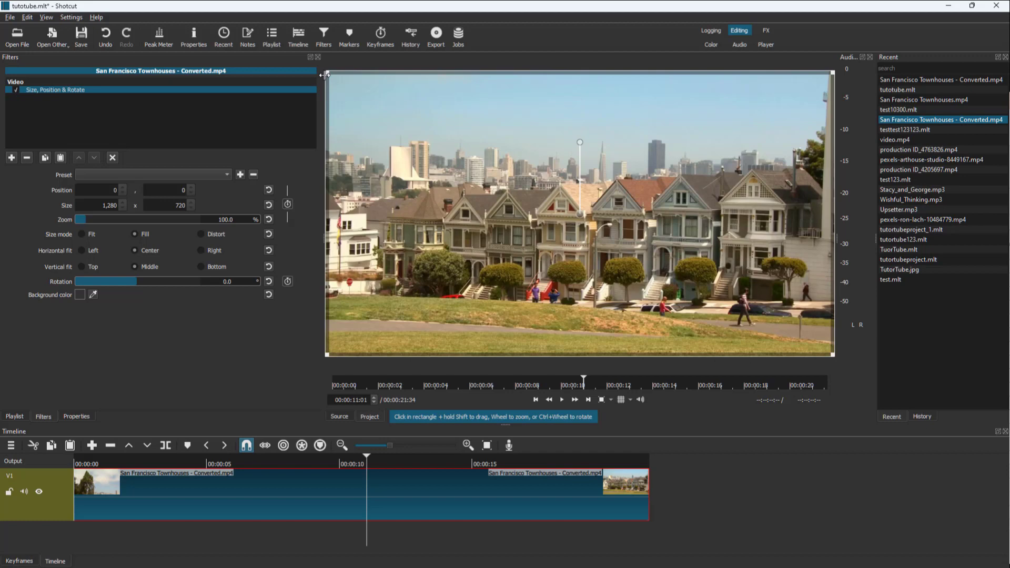
left_click_drag(326, 75, 536, 187)
left_click_drag(729, 256, 717, 234)
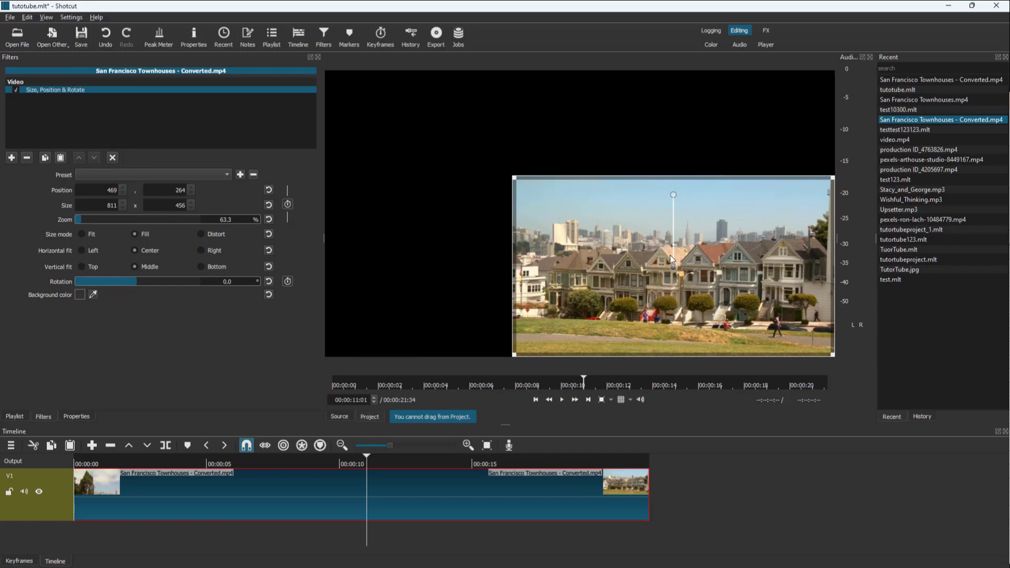
left_click_drag(672, 263, 589, 224)
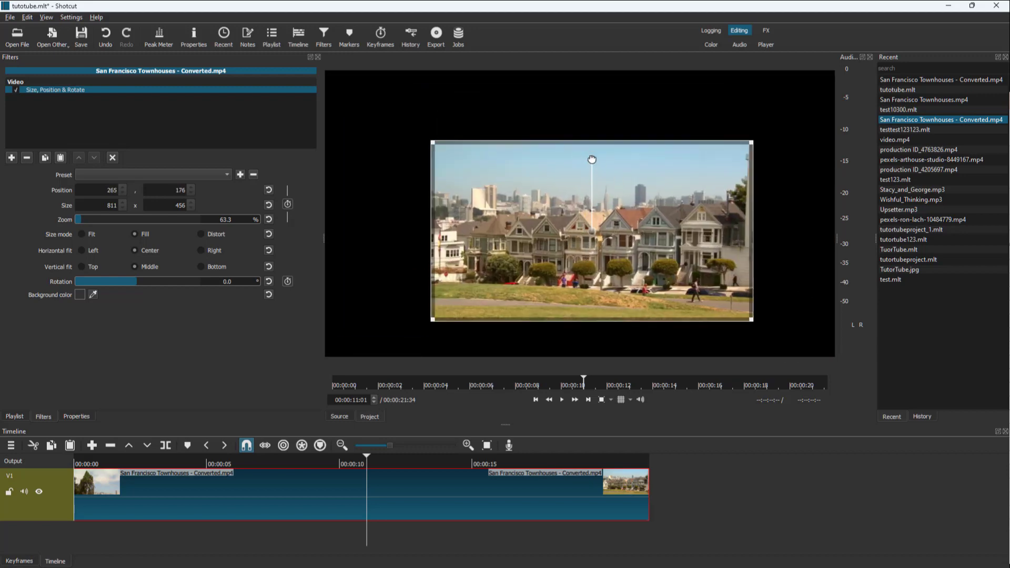
mouse_move(592, 161)
left_mouse_down()
mouse_move(563, 166)
mouse_move(605, 166)
mouse_move(564, 168)
mouse_move(617, 187)
mouse_move(594, 175)
mouse_move(600, 167)
left_mouse_up()
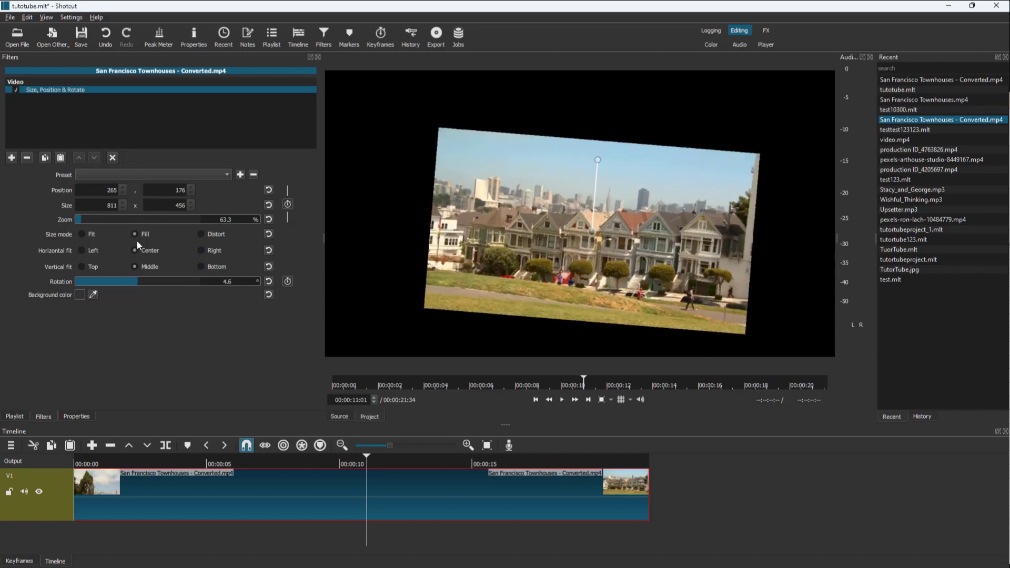
Apply the Slide In From Left preset and scrub the clip start to preview it.
left_click(172, 175)
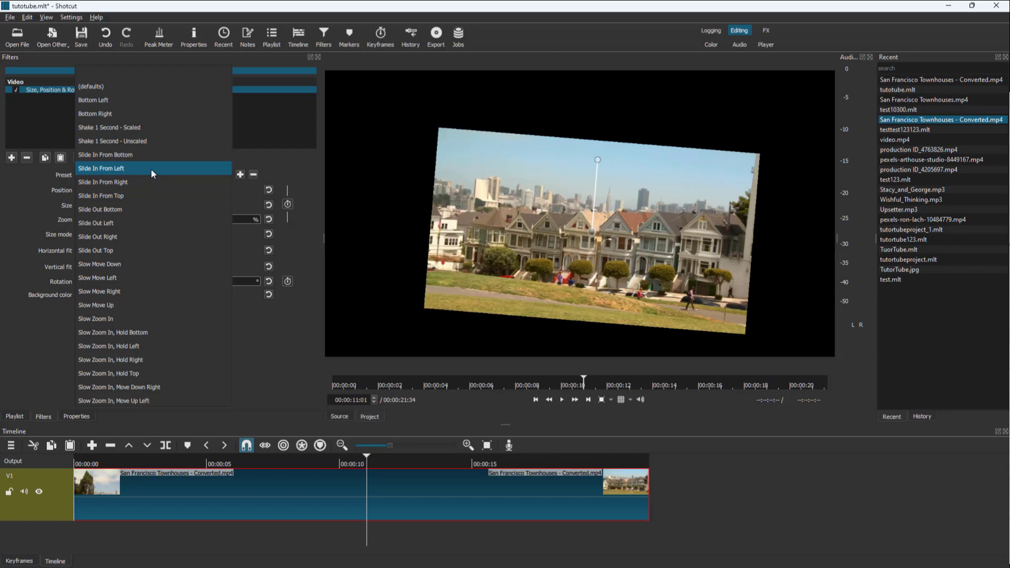
left_click(151, 169)
left_click(222, 463)
left_click_drag(181, 472, 111, 469)
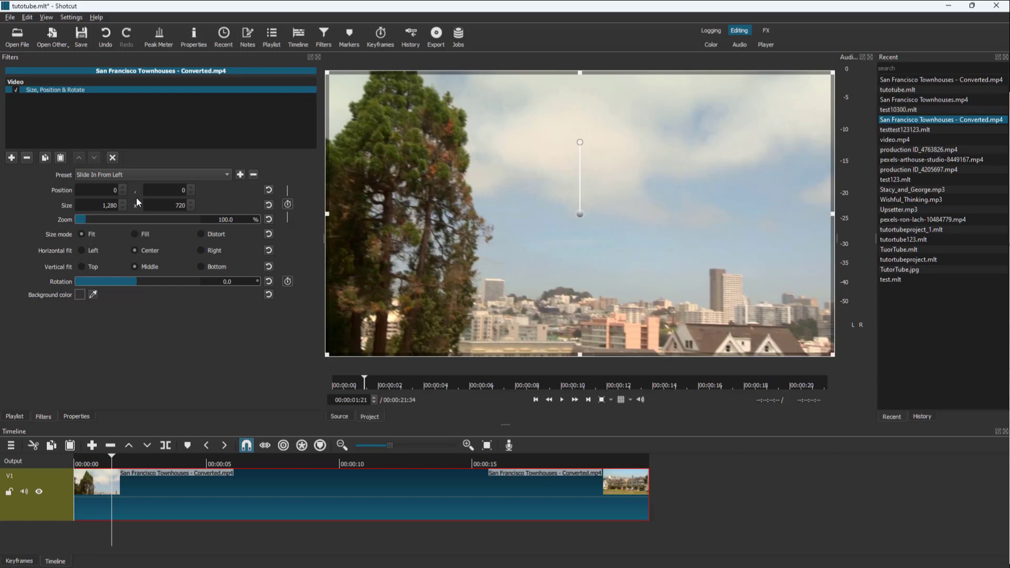
Try the Slow Move Up and Slow Zoom In, Hold Top presets, playing the zoom from the start.
left_click(134, 173)
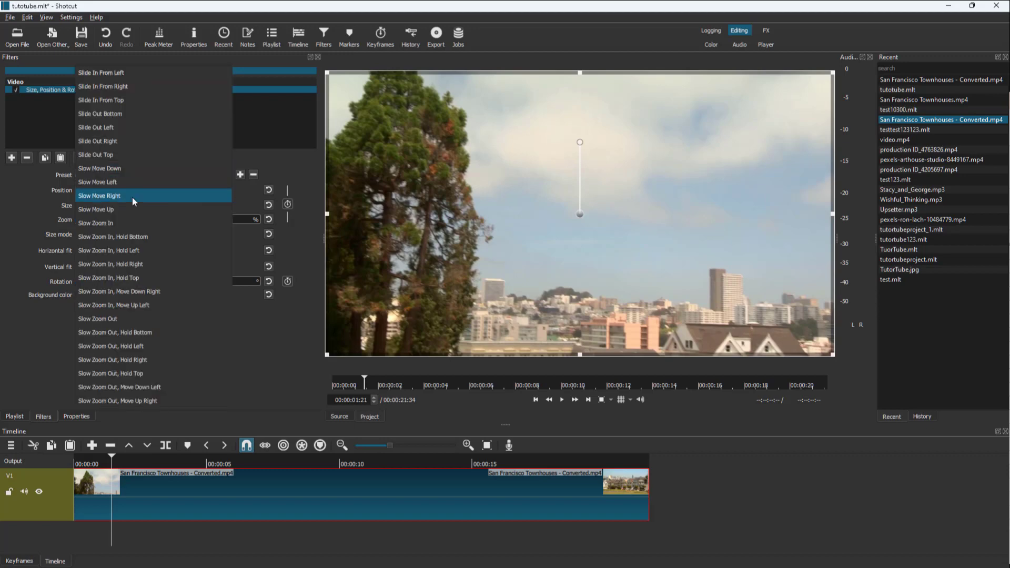
left_click(127, 205)
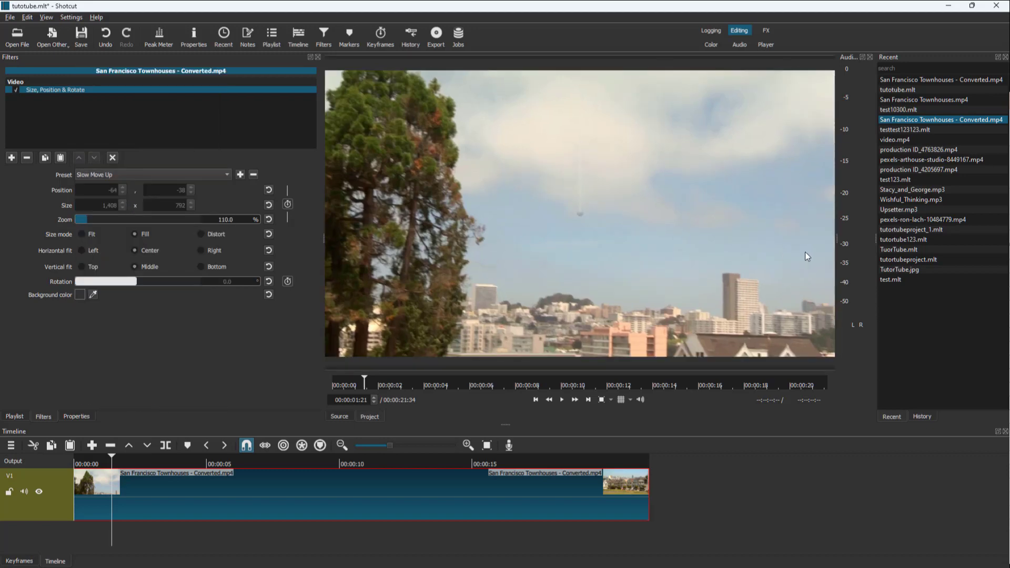
left_click(156, 173)
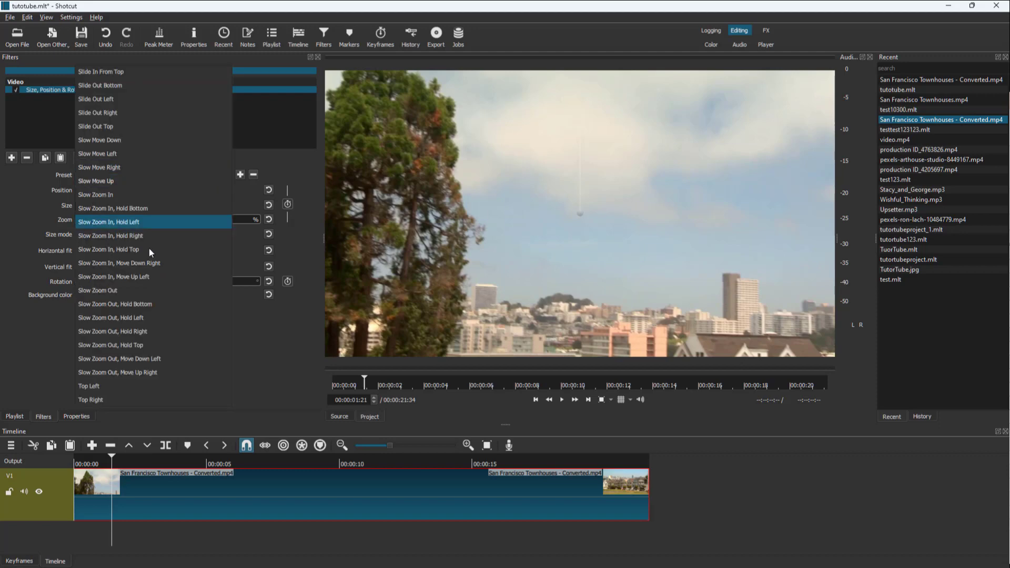
left_click(131, 248)
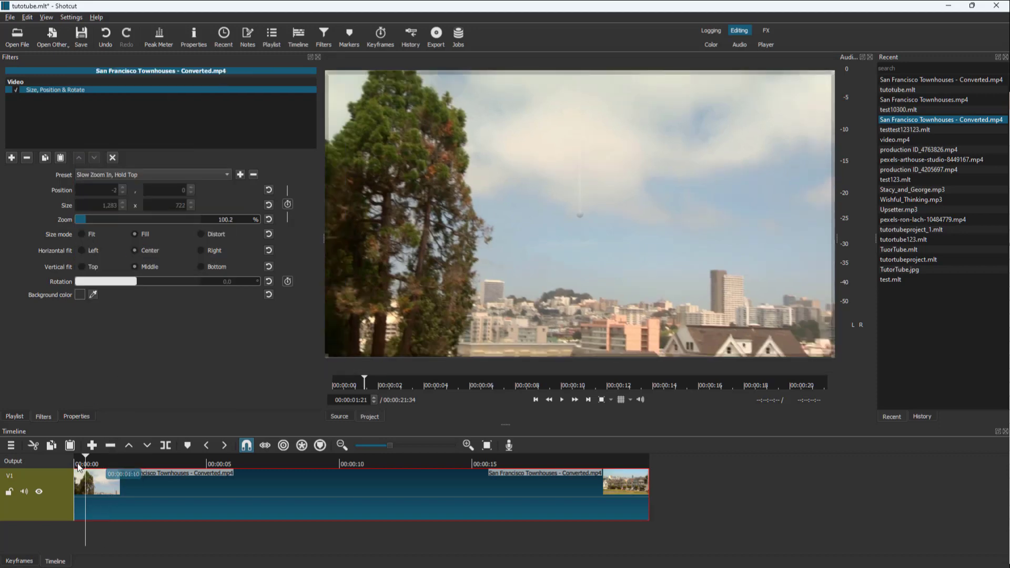
left_click(101, 457)
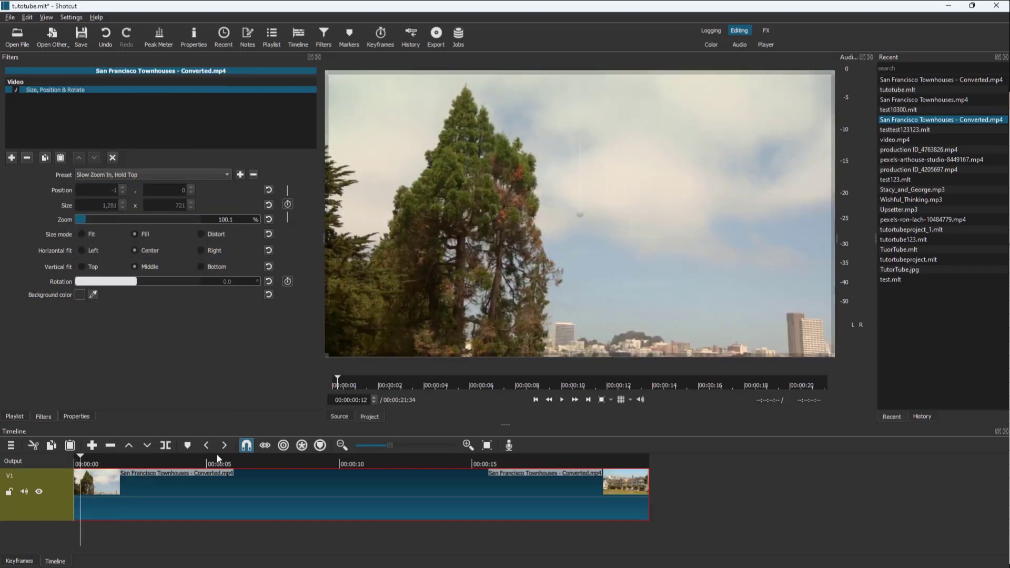
key("space")
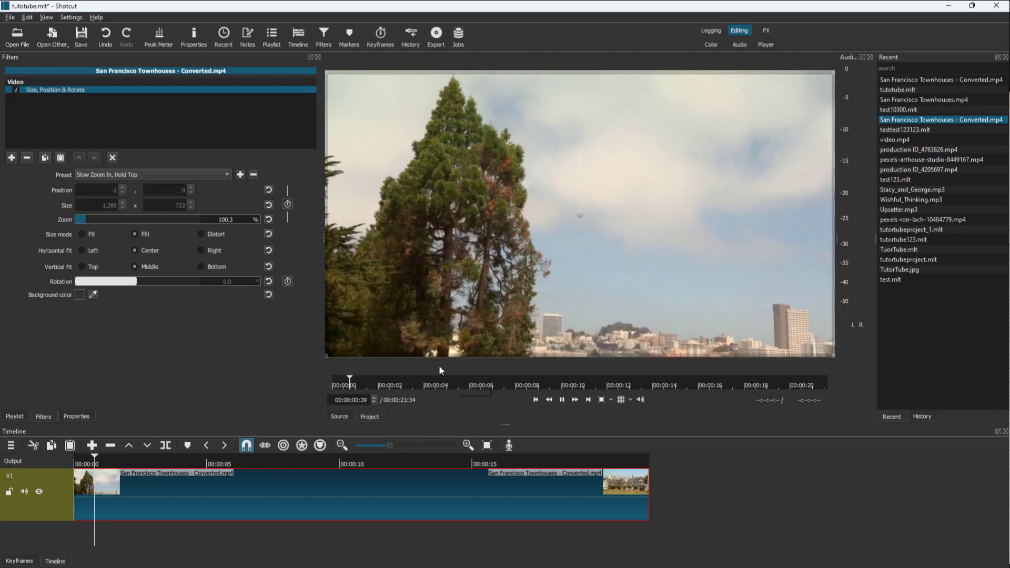
key("space")
Apply the Slow Zoom Out preset and preview its later part around 8 seconds.
left_click(136, 174)
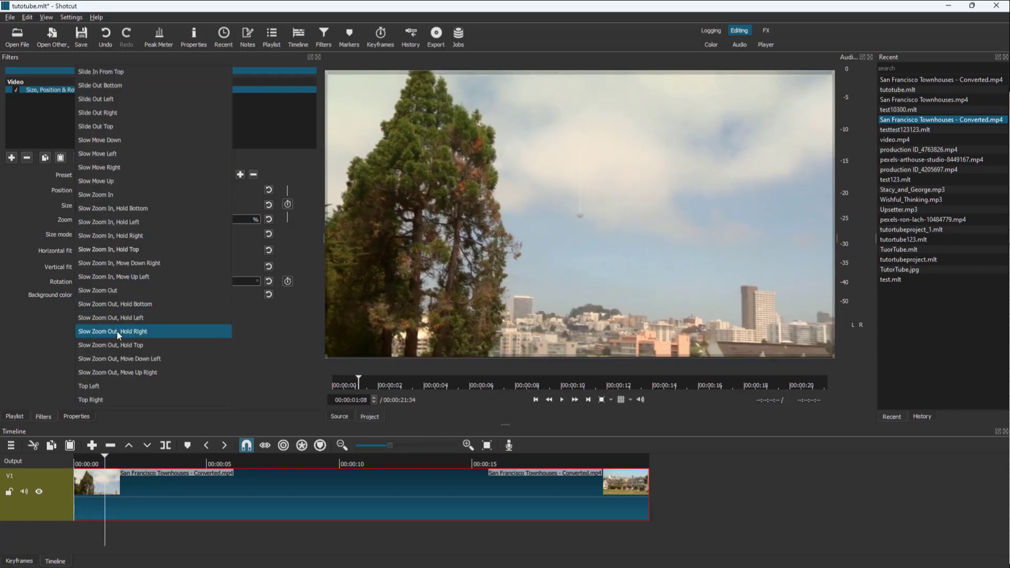
left_click(128, 294)
left_click(149, 462)
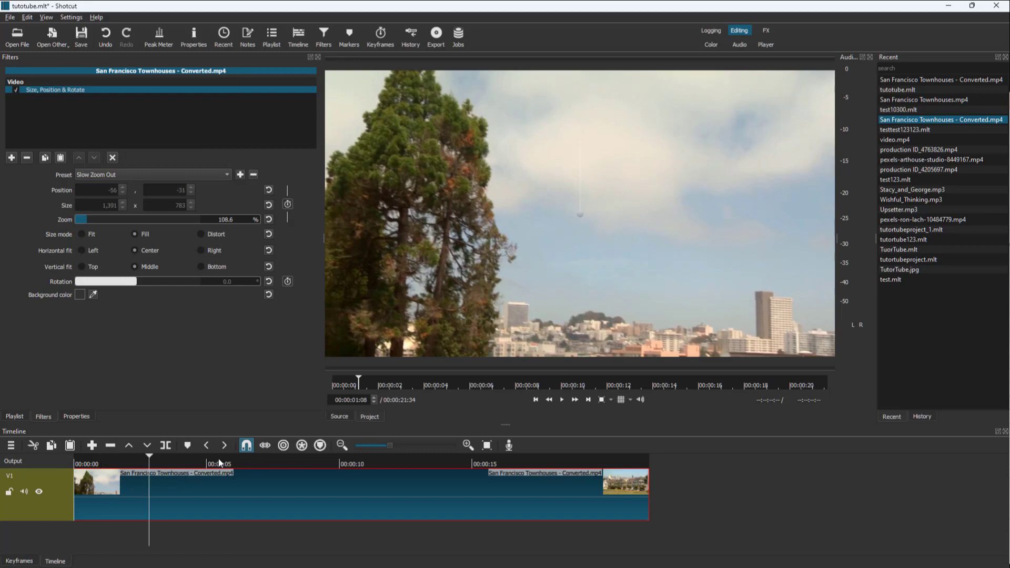
left_click(305, 462)
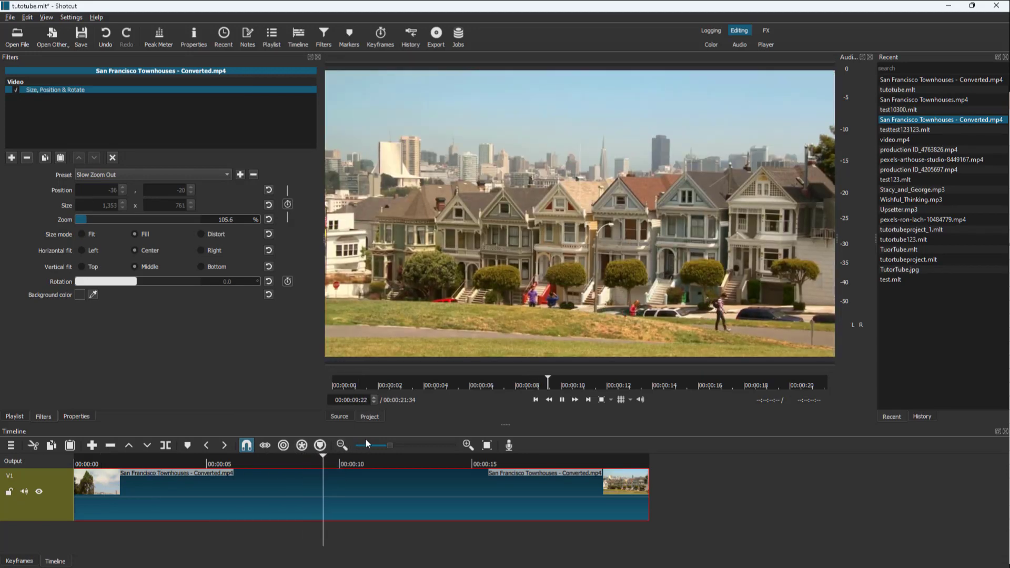
left_click(659, 228)
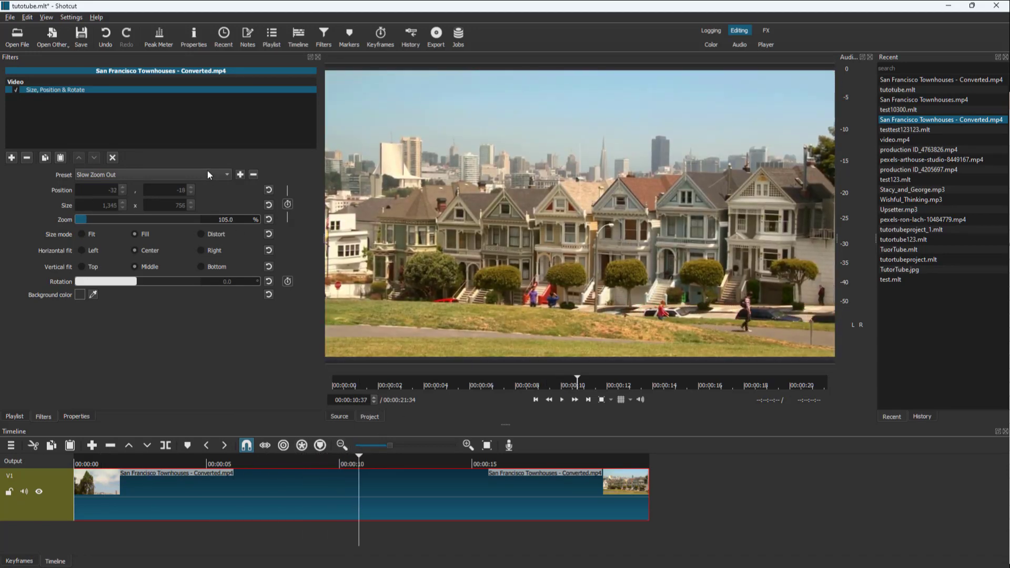
Reset the filter to (defaults) and shrink the frame slightly to 89% zoom, 1139x641.
left_click(207, 174)
scroll(131, 206, "up", 3)
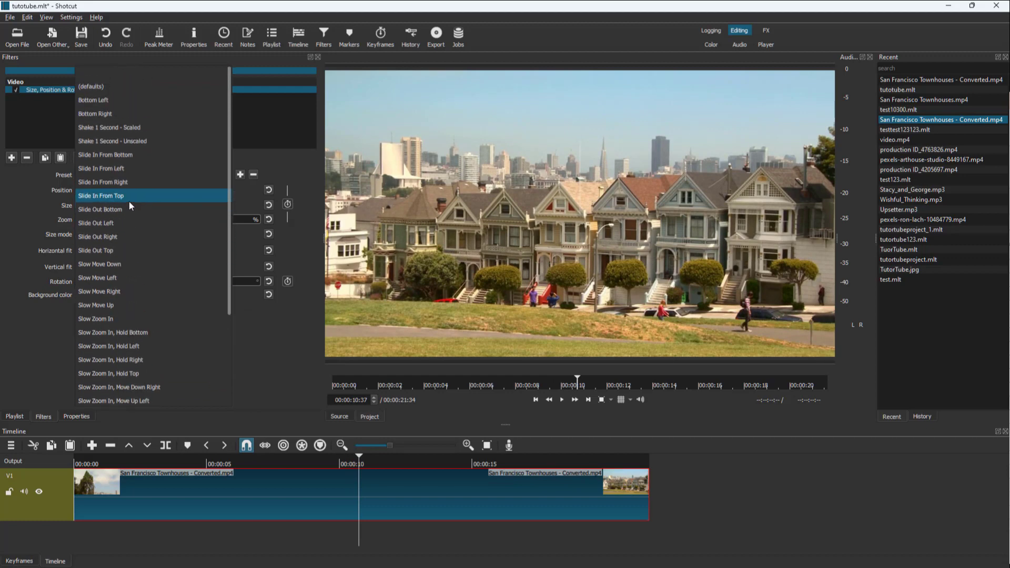
left_click(101, 85)
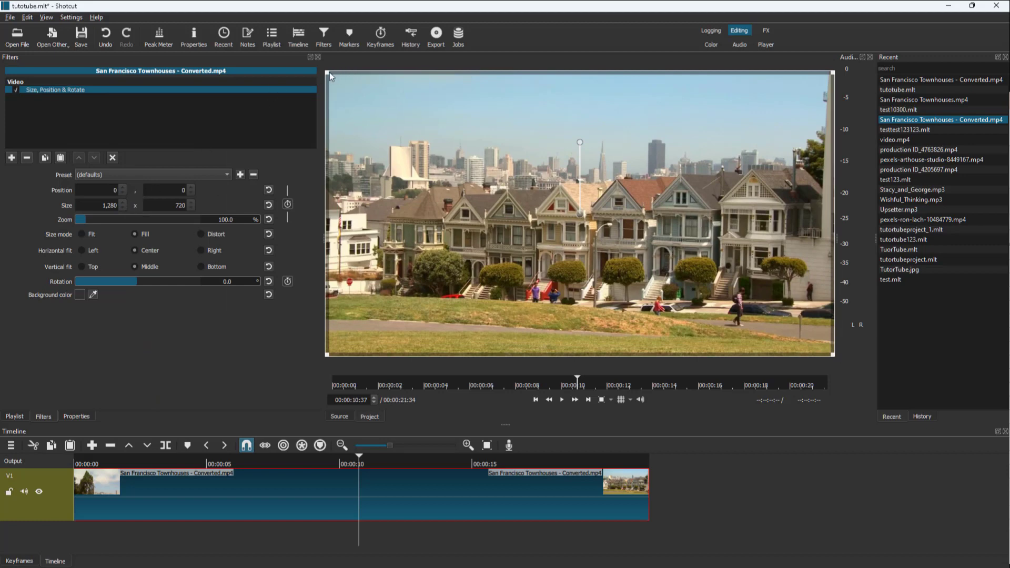
left_click_drag(329, 71, 372, 106)
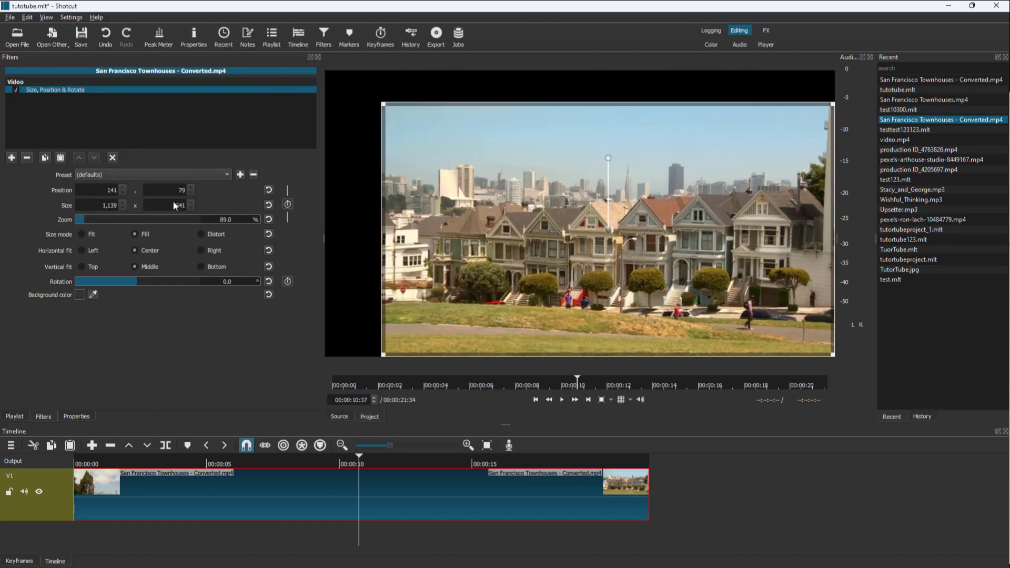
Adjust position and size spin boxes and Zoom slider to reach 160,66, 1217x685, 95.1% zoom.
scroll(122, 190, "up", 7)
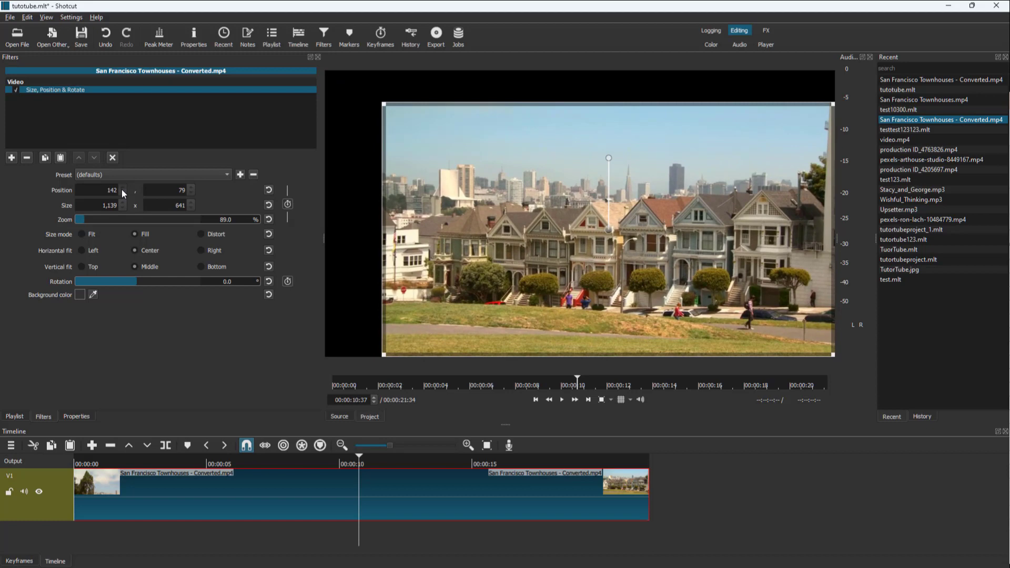
scroll(122, 189, "up", 4)
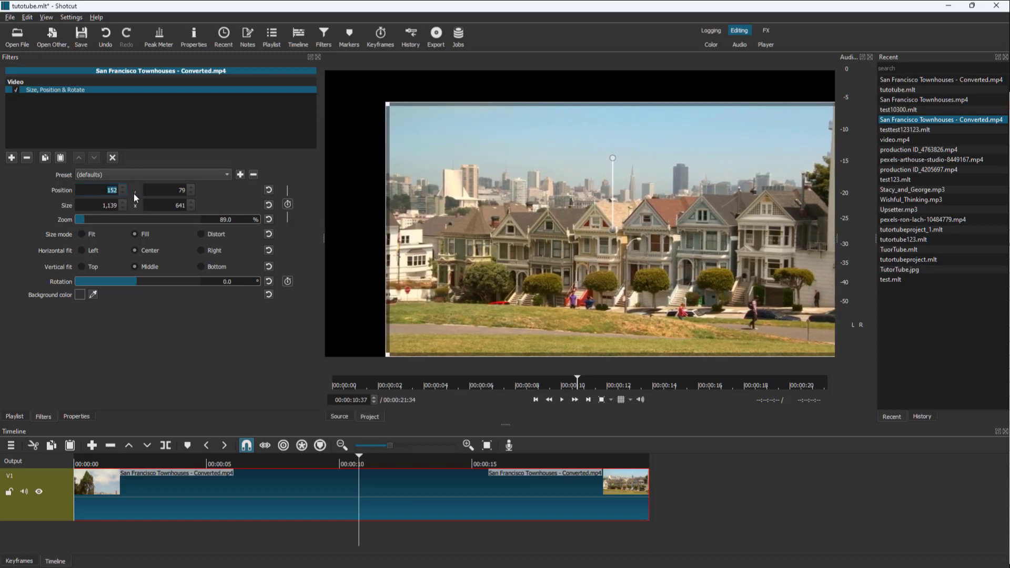
type("200")
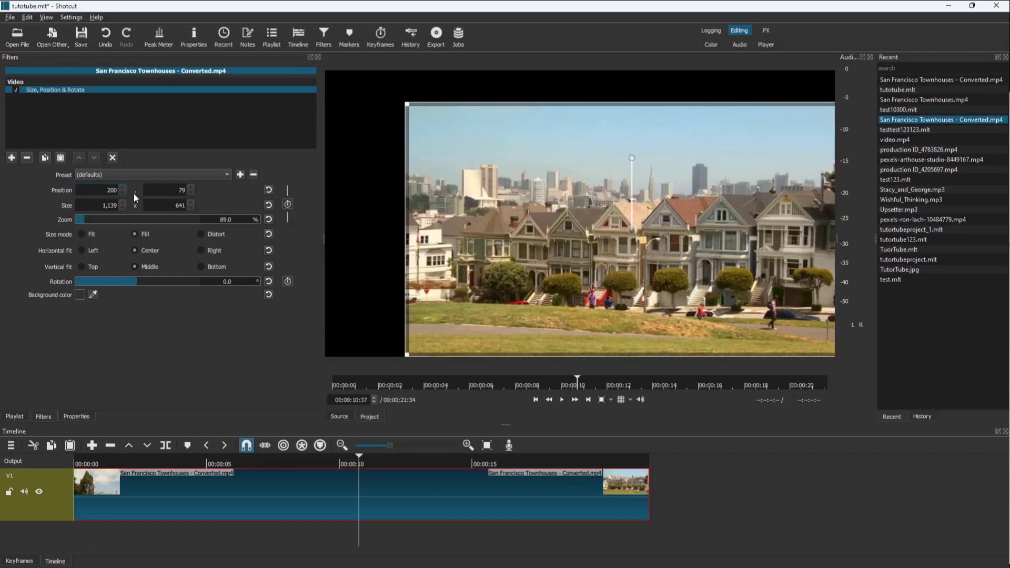
scroll(189, 189, "up", 10)
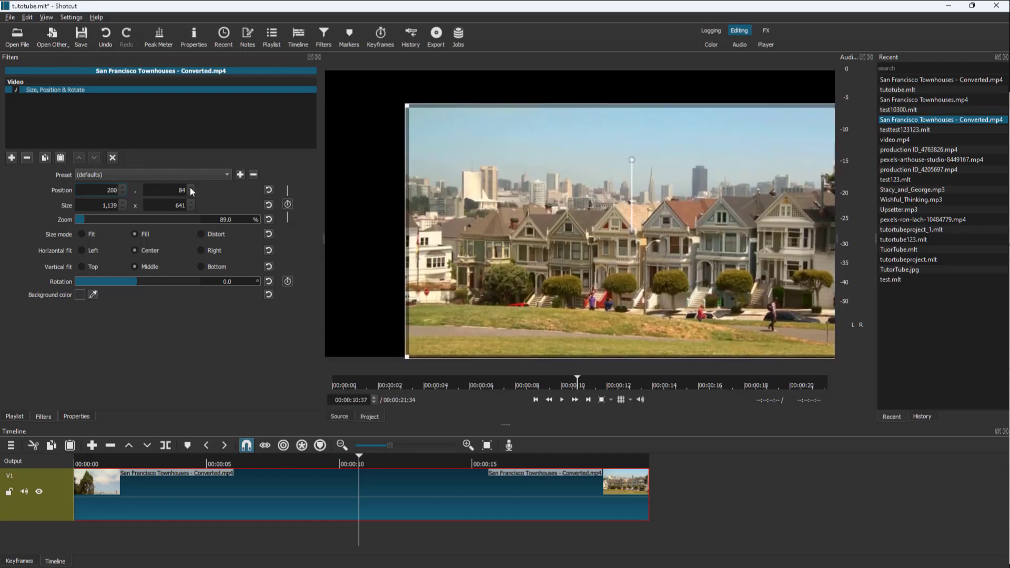
scroll(125, 204, "up", 8)
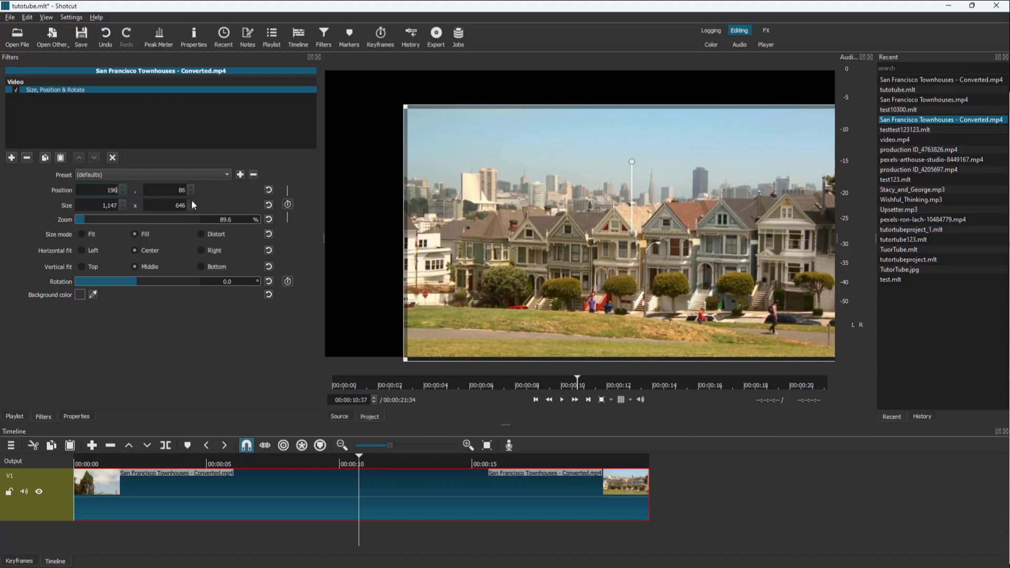
scroll(193, 202, "up", 7)
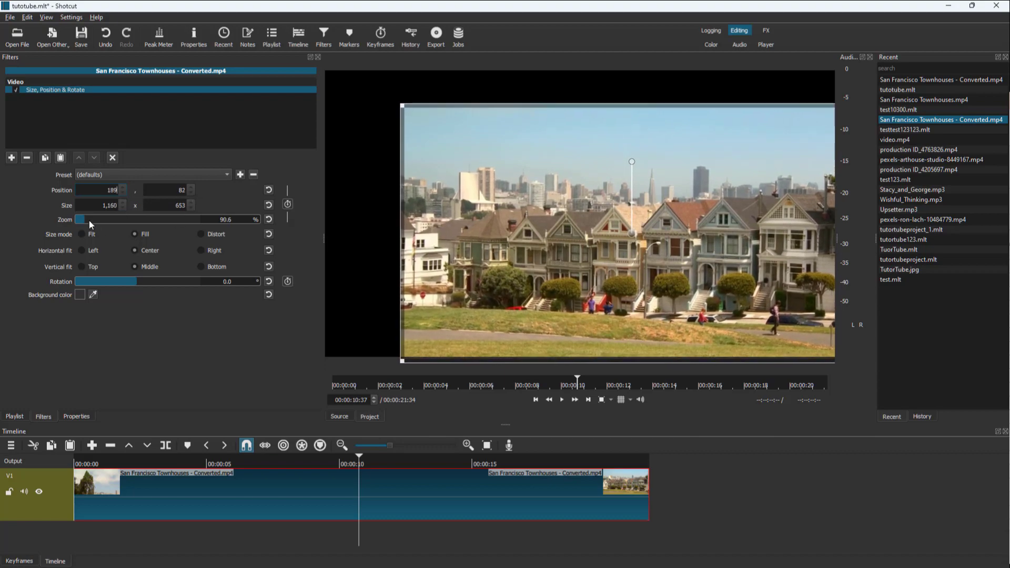
mouse_move(89, 220)
left_mouse_down()
mouse_move(112, 219)
mouse_move(87, 220)
left_mouse_up()
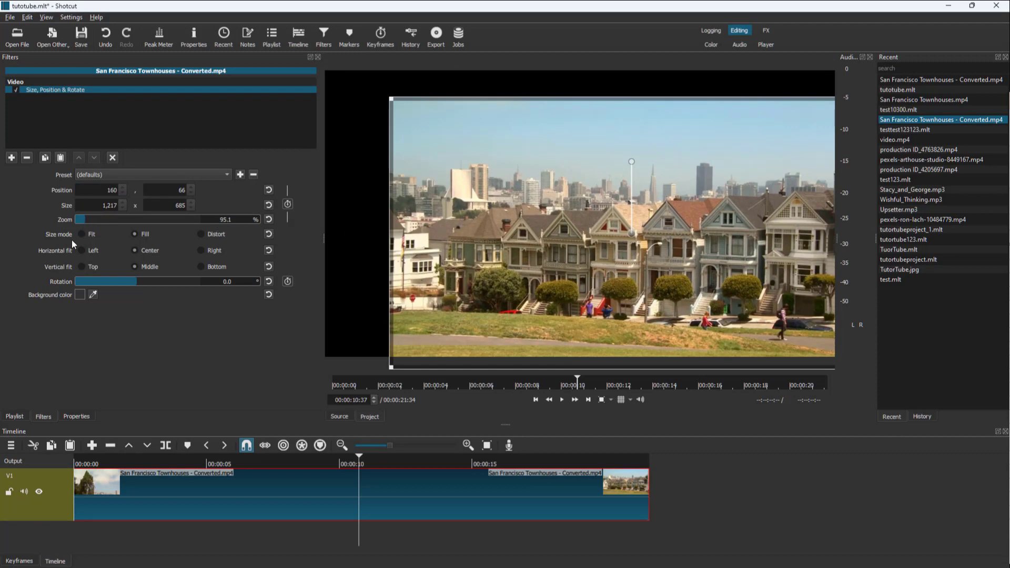
Try the Fit, Fill and Distort size modes, reshaping the frame from its top and corner.
left_click(82, 235)
left_click(136, 235)
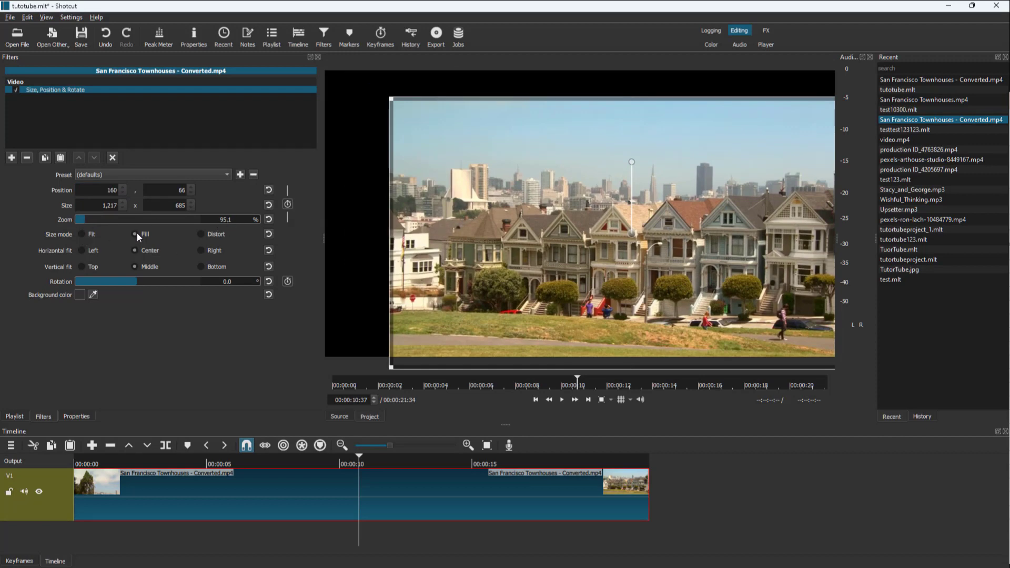
left_click(201, 234)
left_click_drag(591, 113, 599, 154)
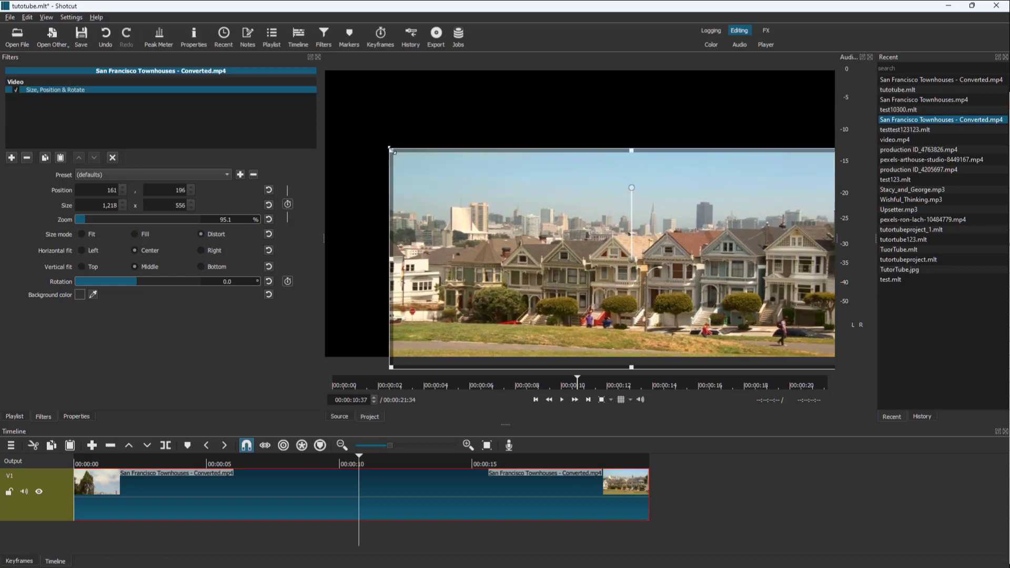
left_click_drag(392, 151, 367, 149)
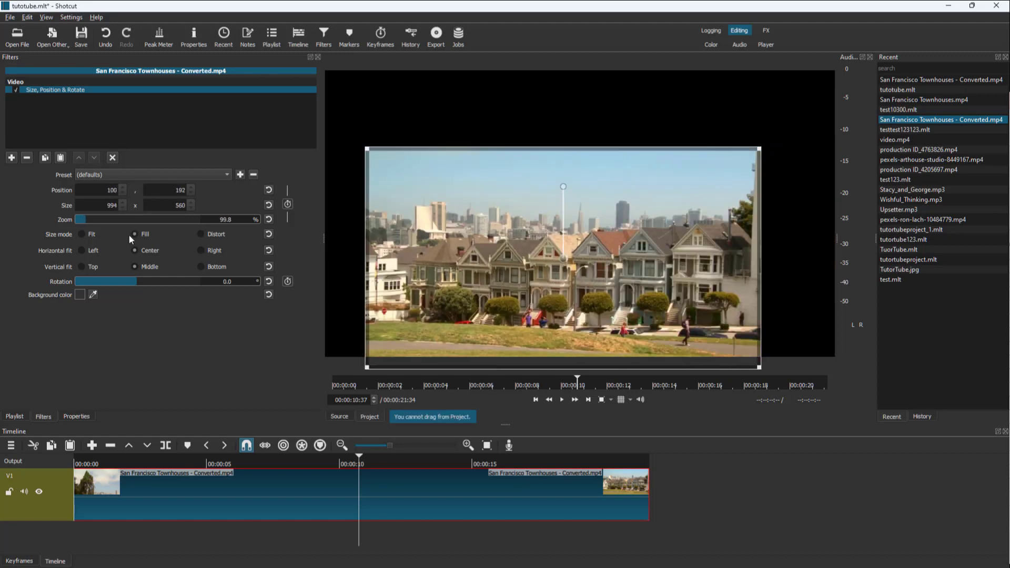
In Distort mode with Right alignment, resize the frame to 876x499 at position 269,253.
left_click(87, 235)
left_click_drag(366, 258, 387, 259)
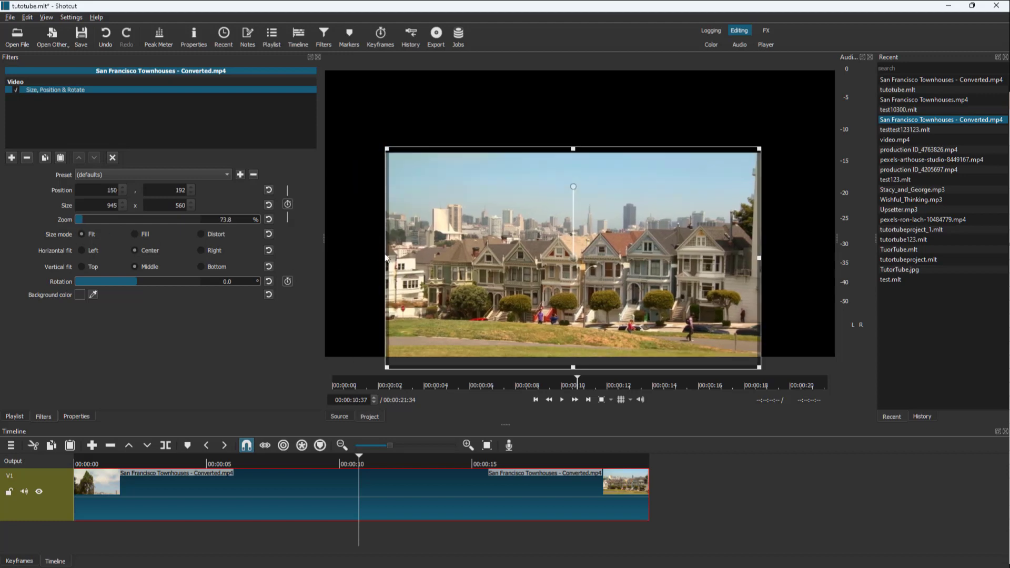
left_click(134, 234)
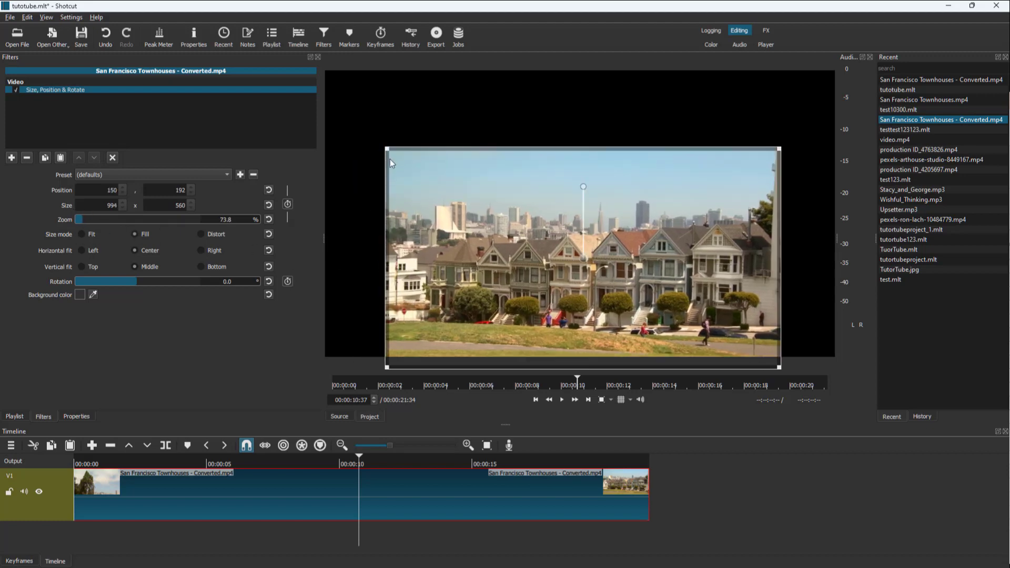
left_click(200, 235)
left_click(209, 252)
left_click_drag(387, 149, 434, 124)
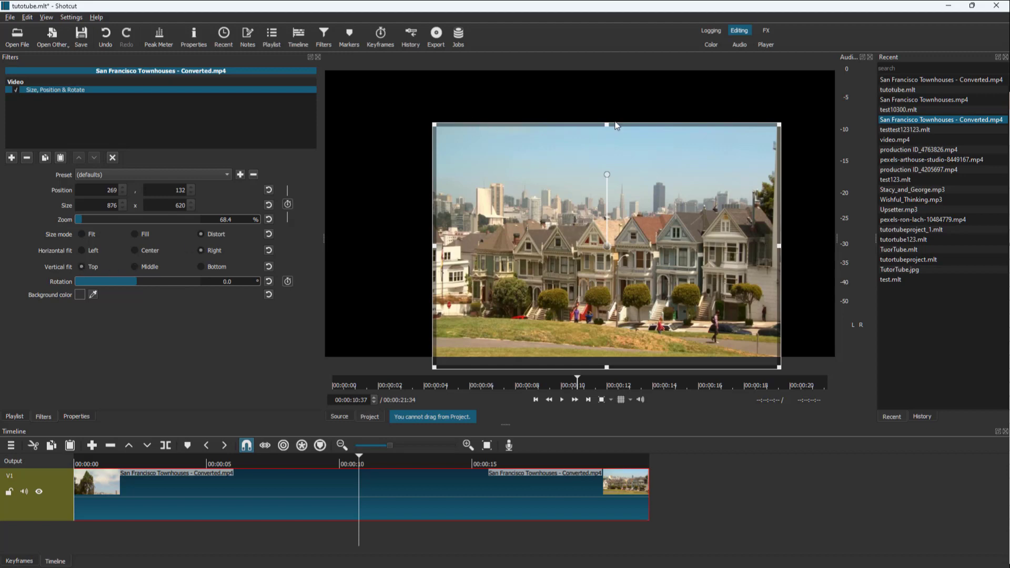
left_click_drag(613, 126, 618, 182)
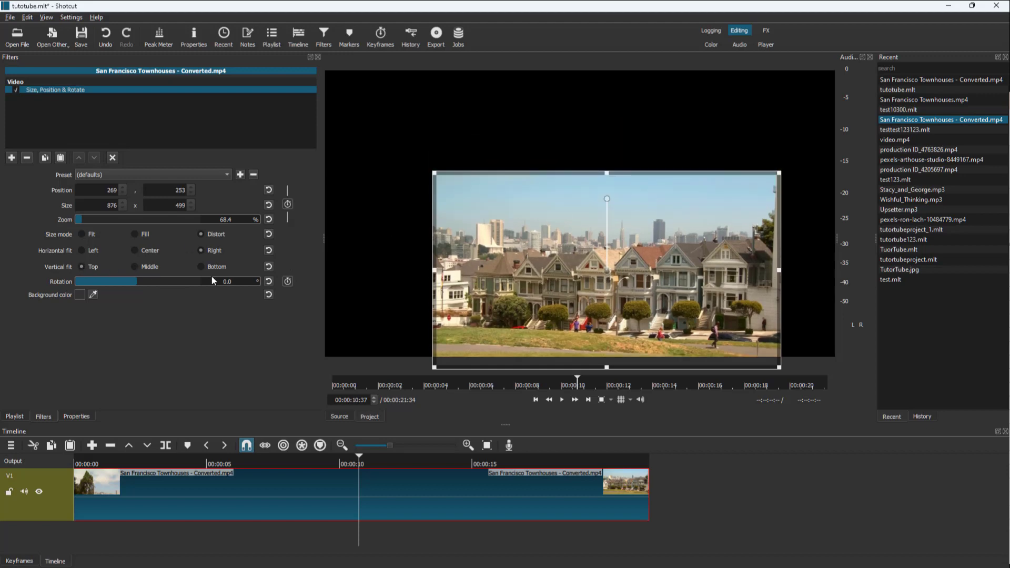
Centre the frame horizontally and vertically and tilt it to about 11.9 degrees rotation.
mouse_move(146, 284)
left_mouse_down()
mouse_move(155, 283)
mouse_move(140, 283)
left_mouse_up()
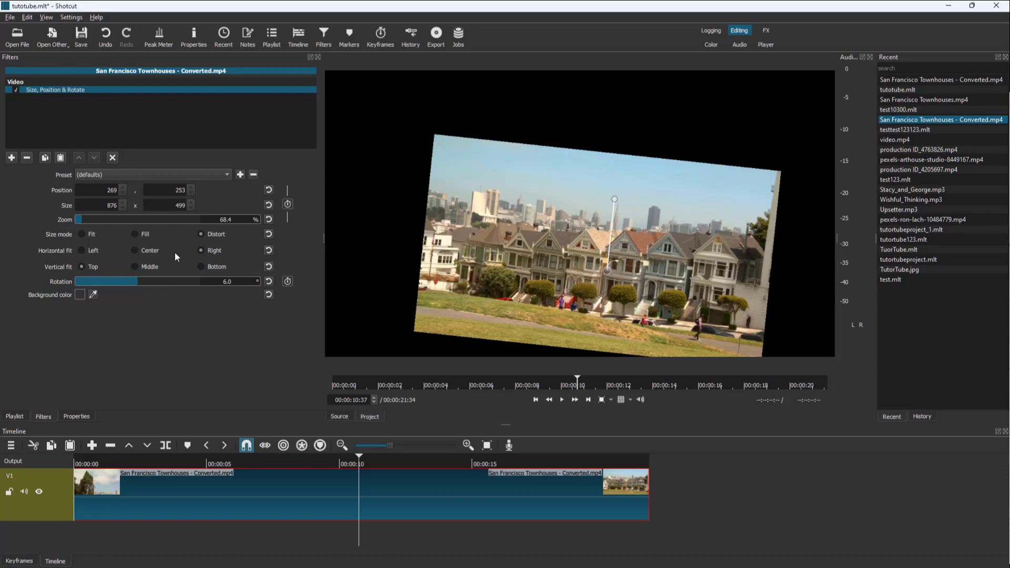
left_click(145, 251)
left_click(150, 267)
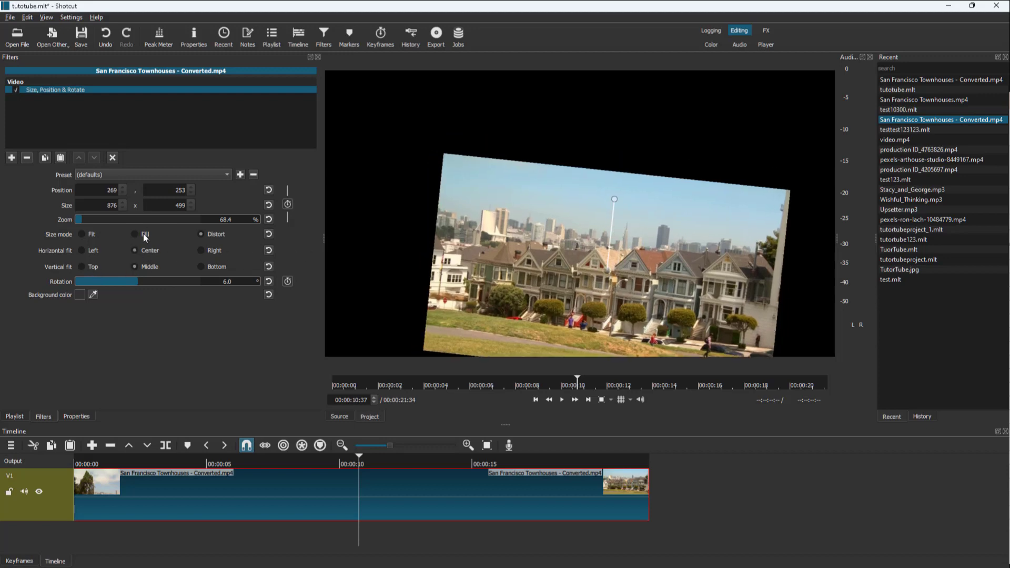
mouse_move(148, 282)
left_mouse_down()
mouse_move(130, 279)
mouse_move(148, 282)
mouse_move(139, 282)
left_mouse_up()
left_click(80, 295)
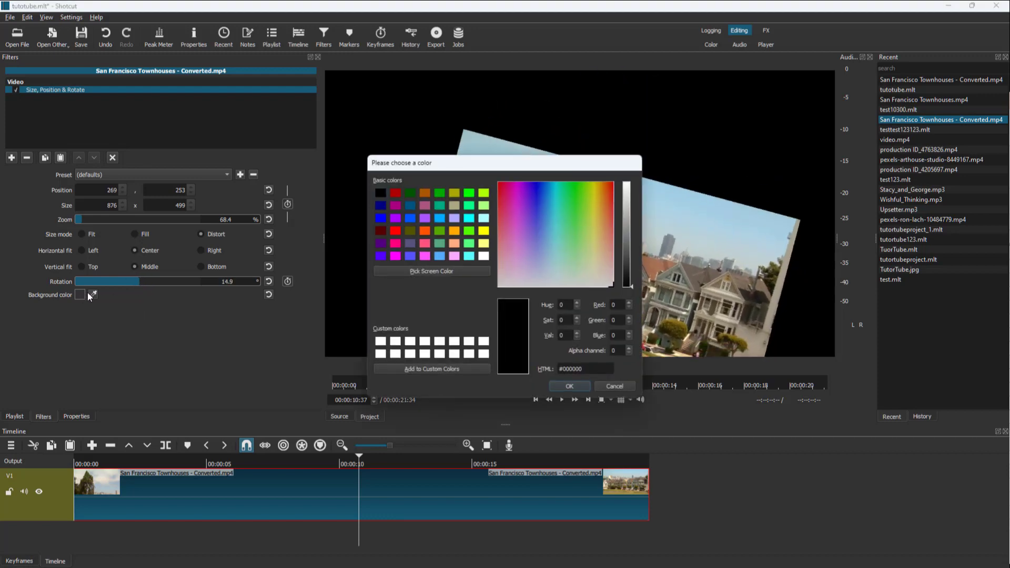
left_click(439, 218)
left_click(570, 386)
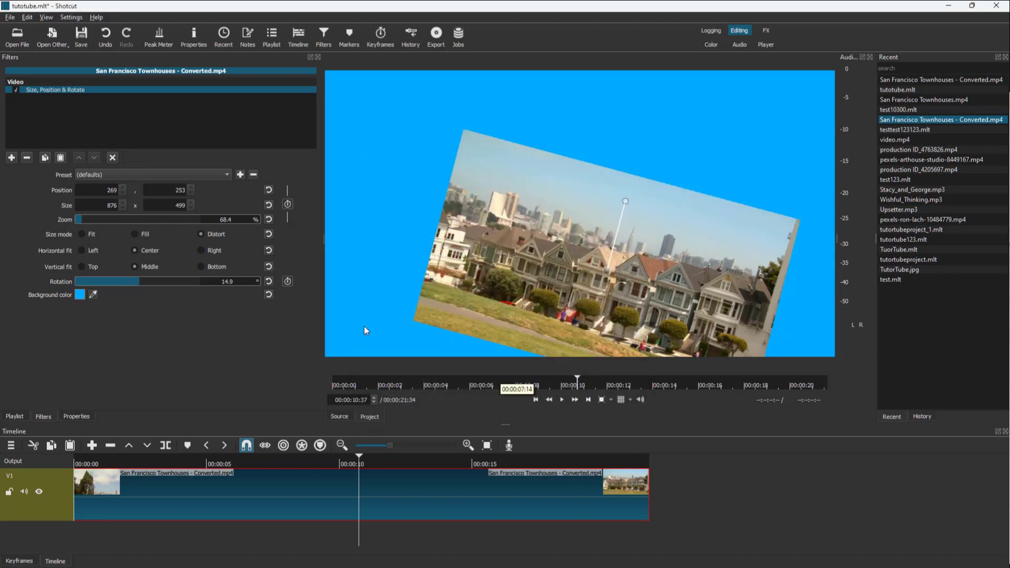
left_click_drag(653, 244, 635, 206)
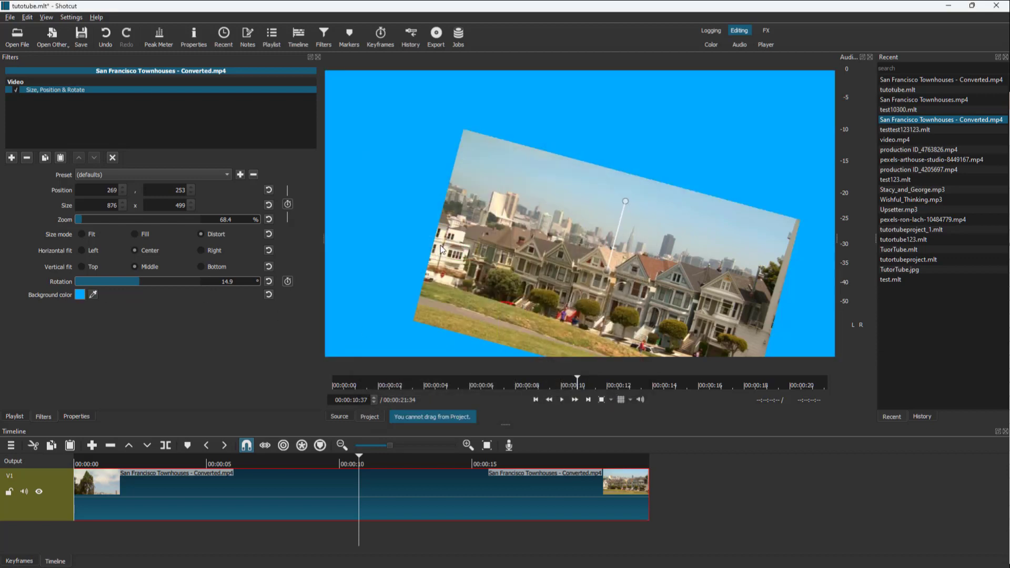
left_click(80, 297)
left_click(380, 194)
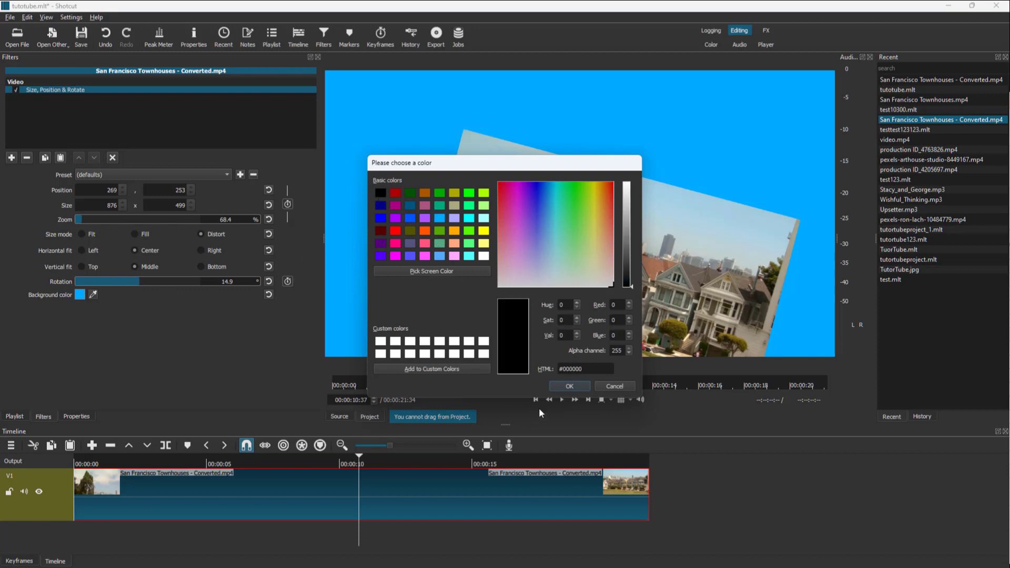
left_click(569, 386)
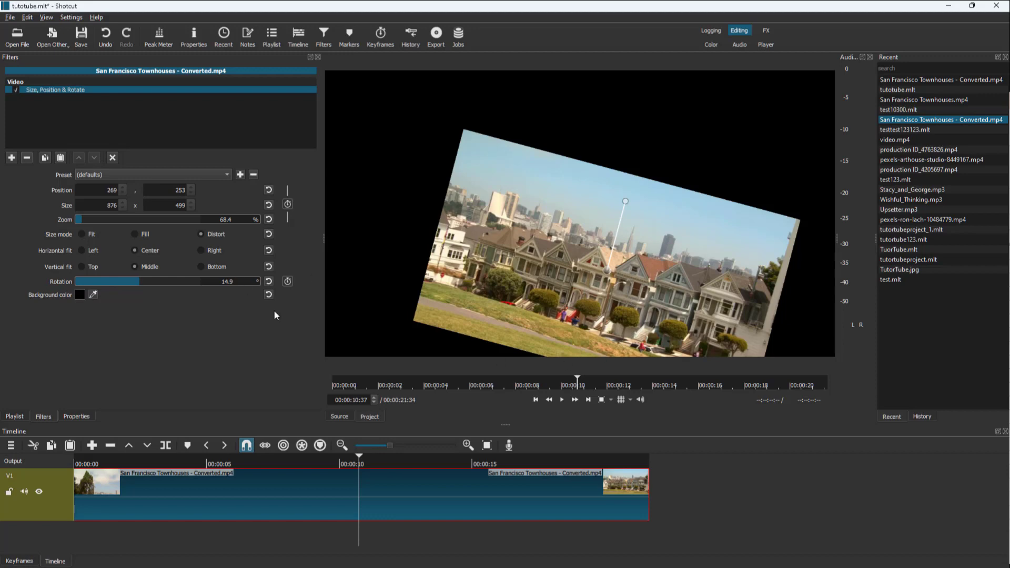
Reset position to 0,0, size to 1280x720, both fits, rotation to 0 and background colour.
left_click(268, 190)
left_click(269, 205)
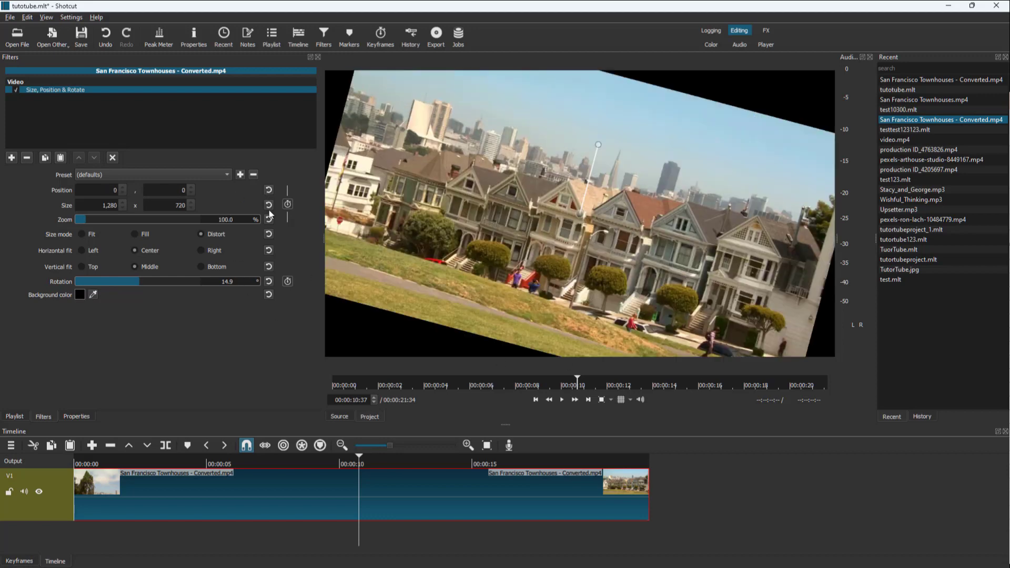
left_click(269, 251)
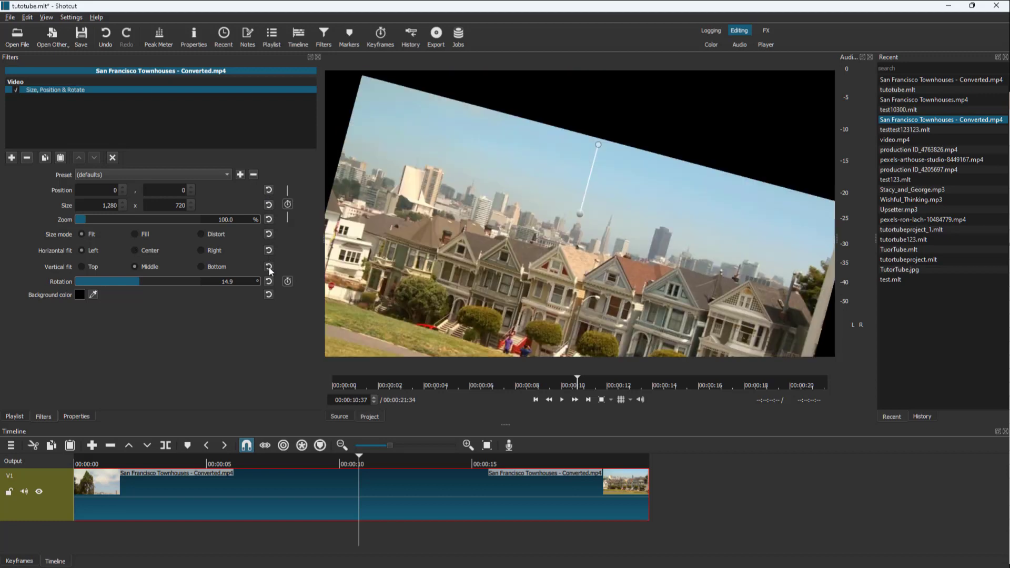
left_click(269, 267)
left_click(269, 281)
left_click(268, 295)
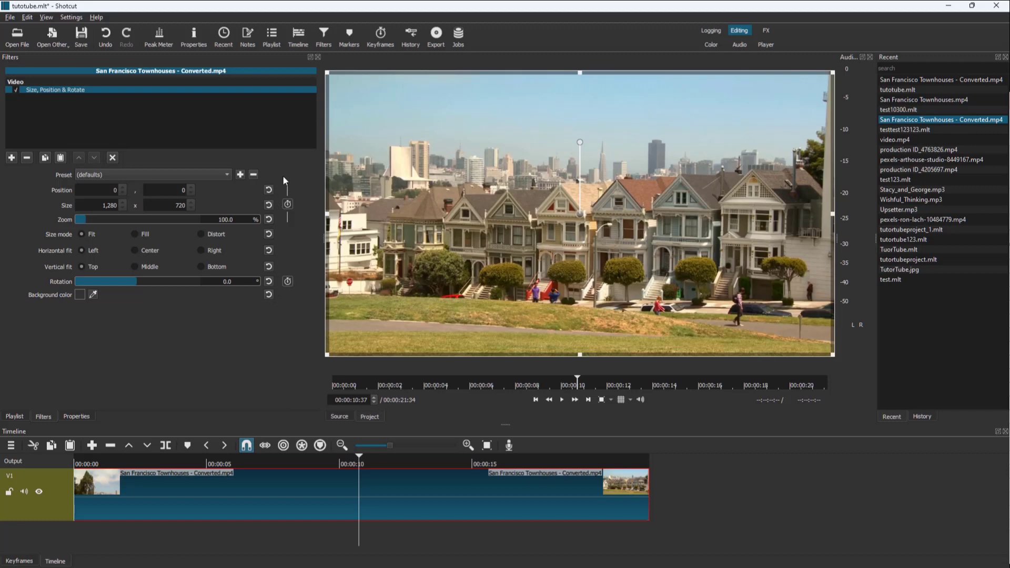
Shrink the frame to 1000x486 at 280,234, toggling the filter off and on to compare.
left_click_drag(326, 71, 438, 166)
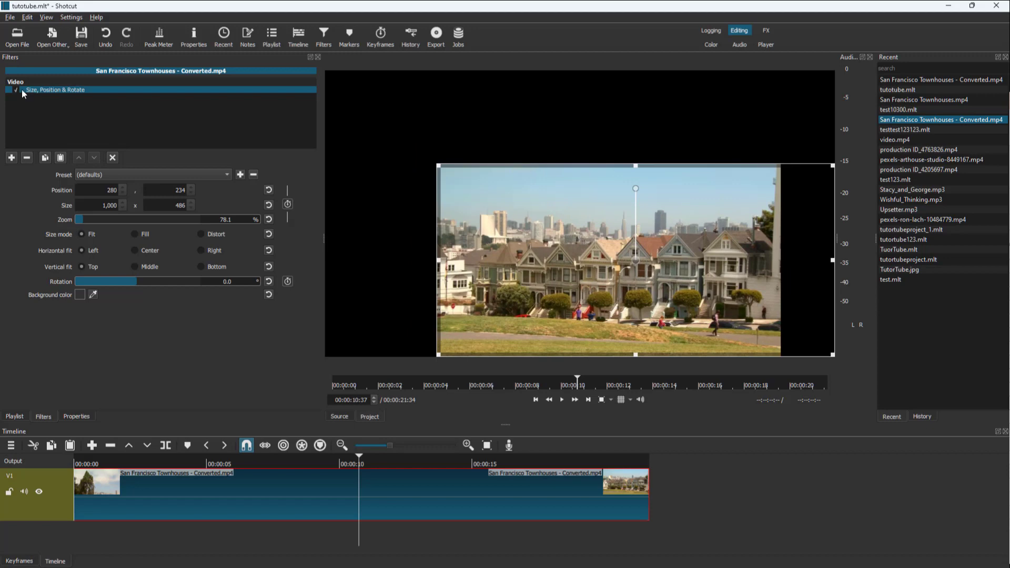
left_click(15, 90)
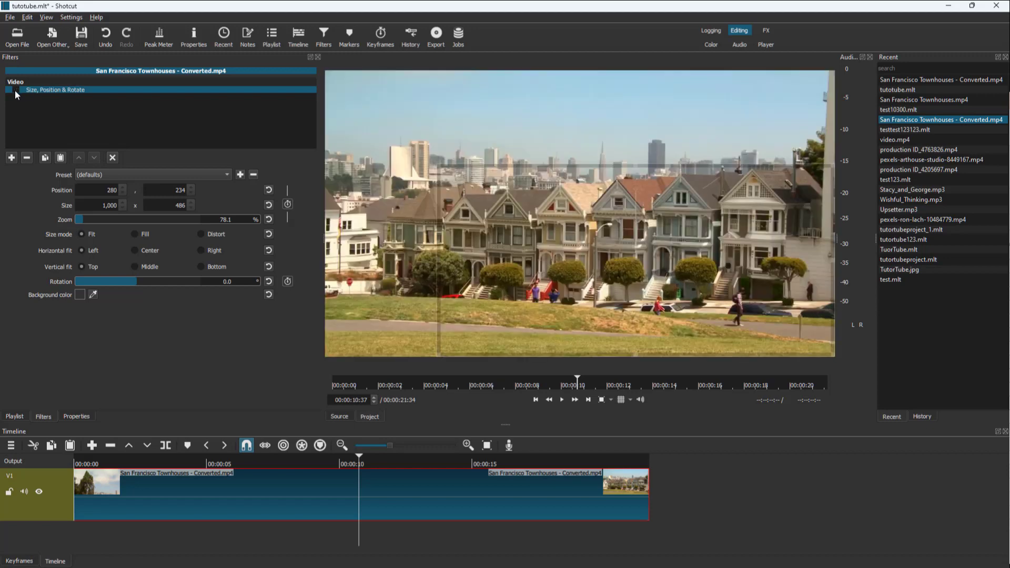
left_click(16, 90)
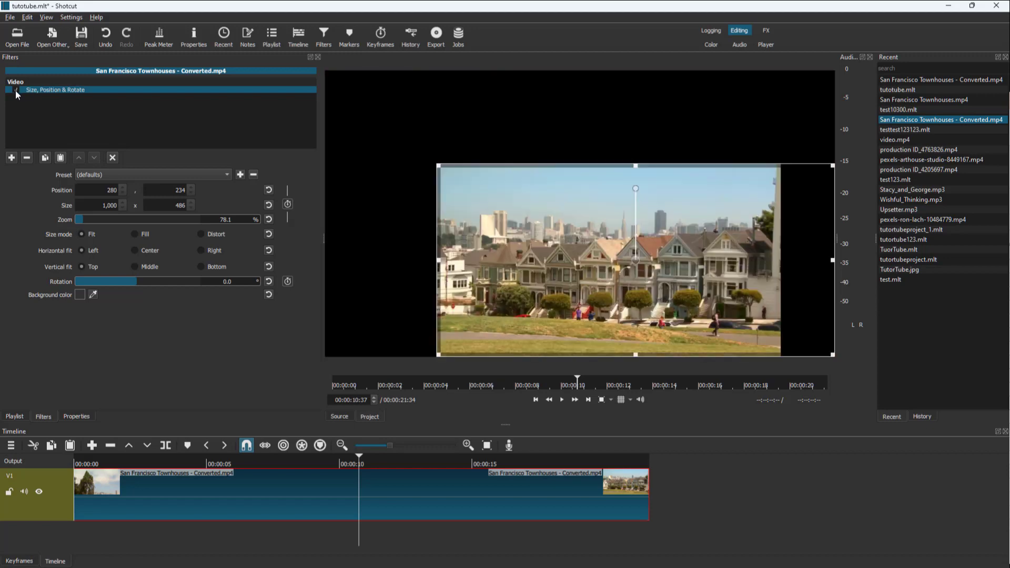
left_click_drag(544, 279, 601, 242)
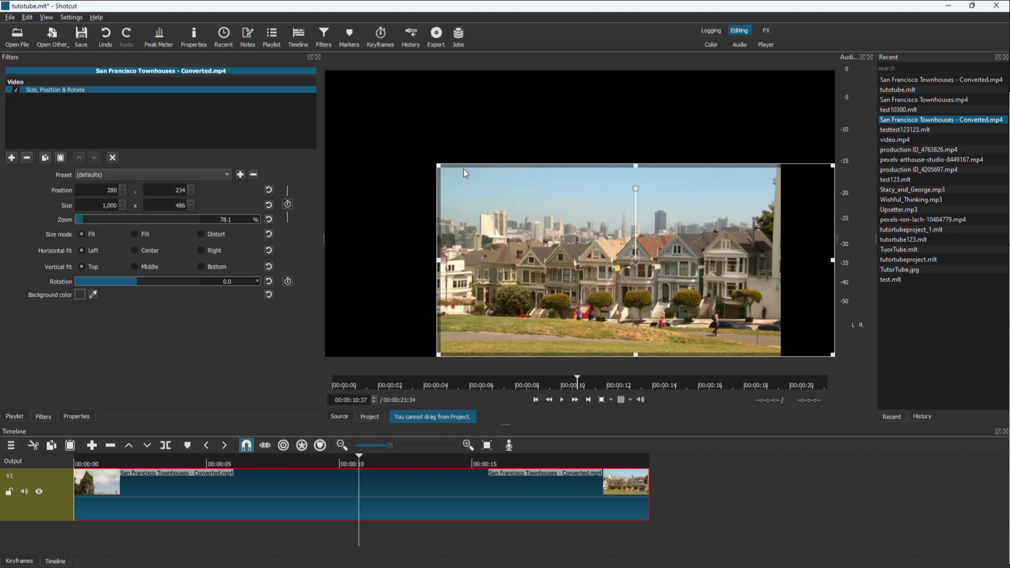